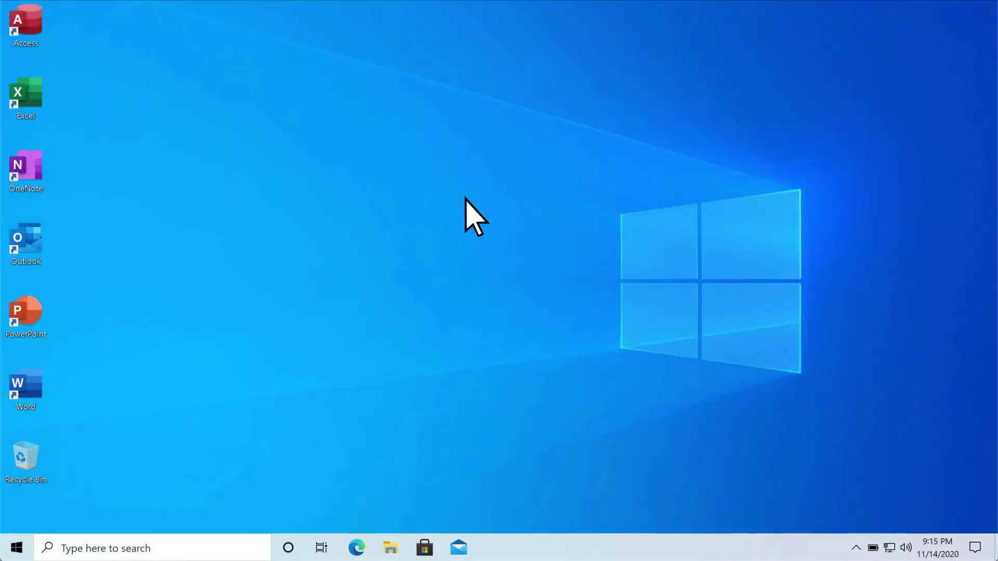
Download the Media Creation Tool from aka.ms/windows10 in Microsoft Edge.
{"action": "left_click", "coordinate": [356, 548]}
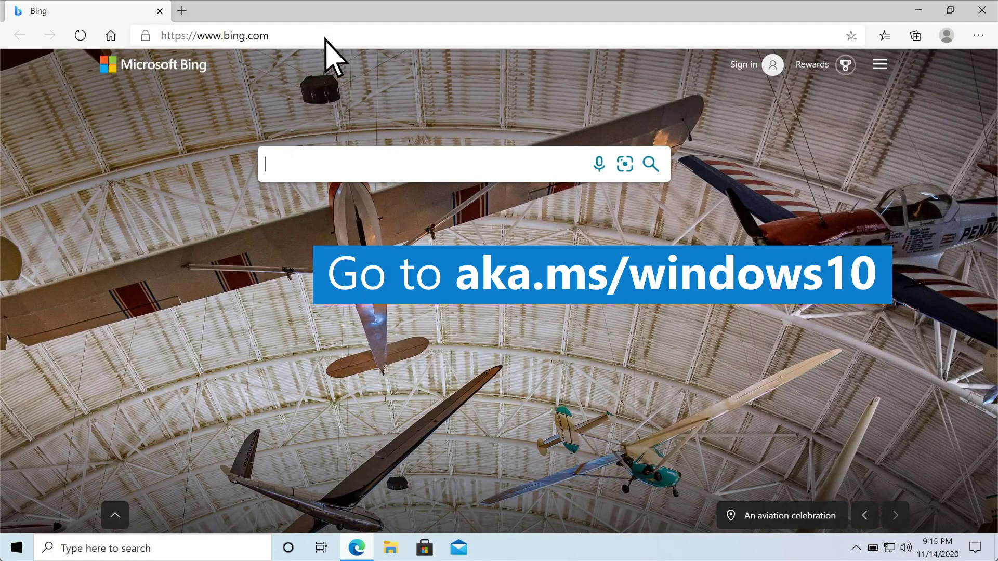
{"action": "left_click", "coordinate": [328, 36]}
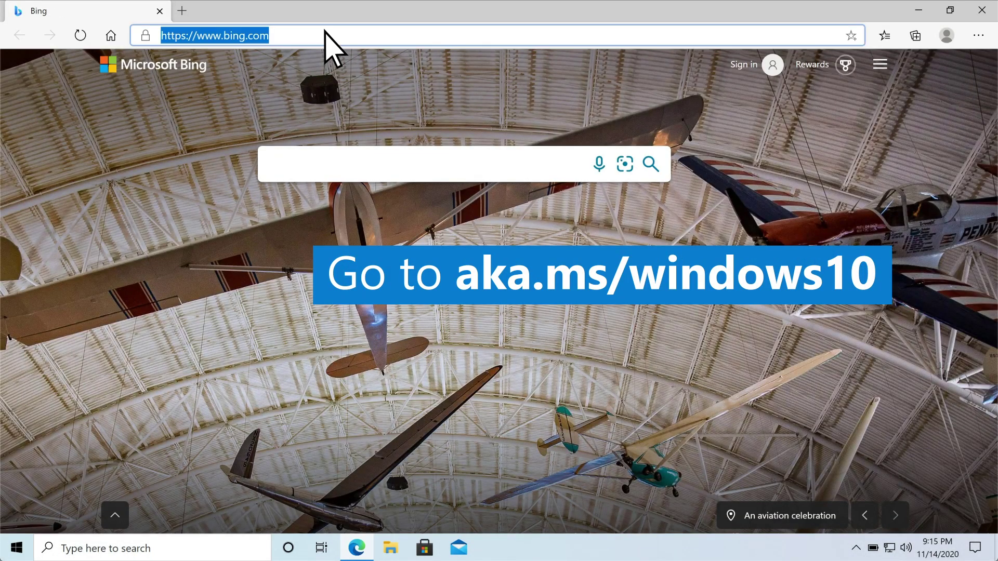
{"action": "type", "text": "aka.ms/window"}
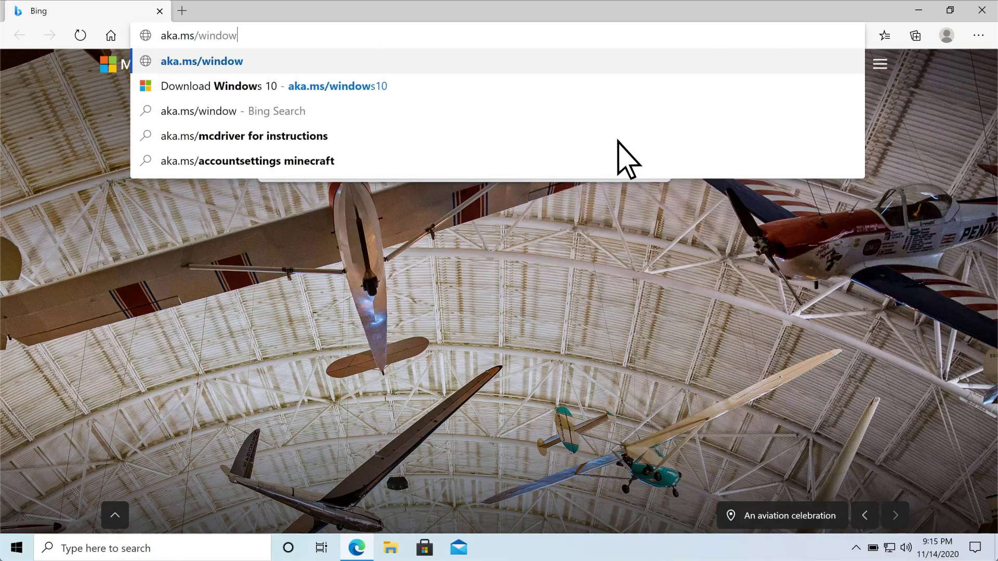
{"action": "type", "text": "s10"}
{"action": "key", "text": "Return"}
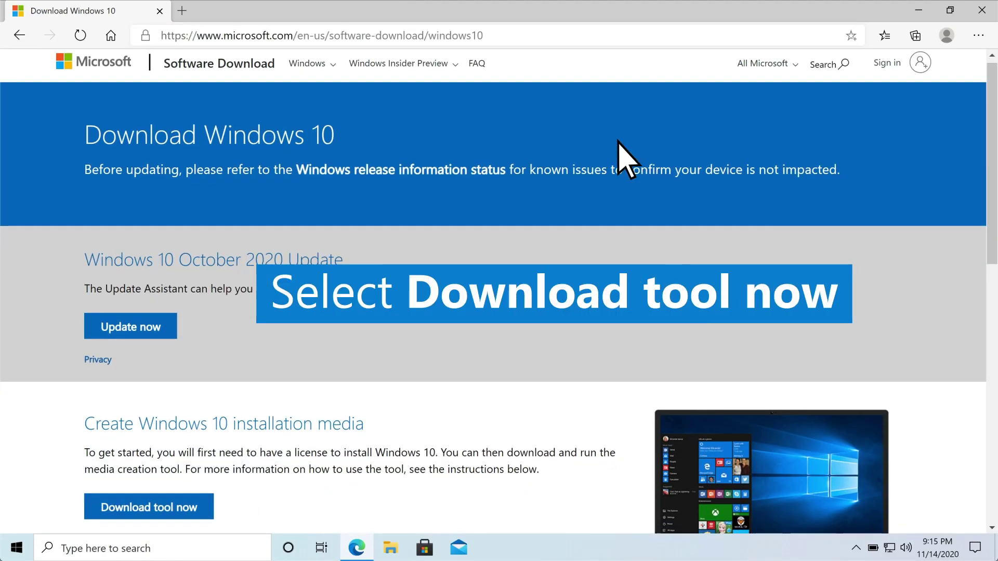
{"action": "scroll", "coordinate": [625, 160], "scroll_direction": "down", "scroll_amount": 3}
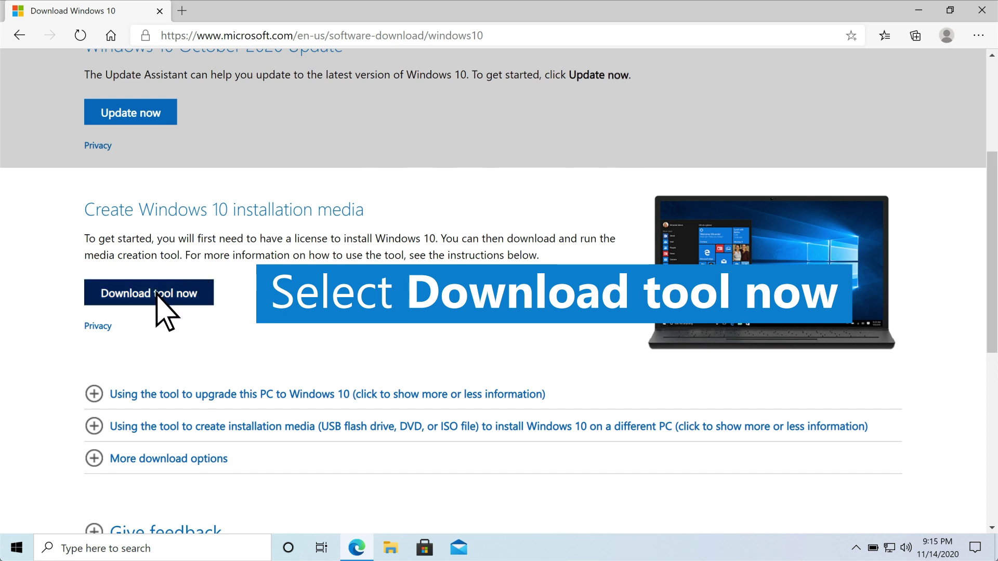
{"action": "left_click", "coordinate": [160, 295]}
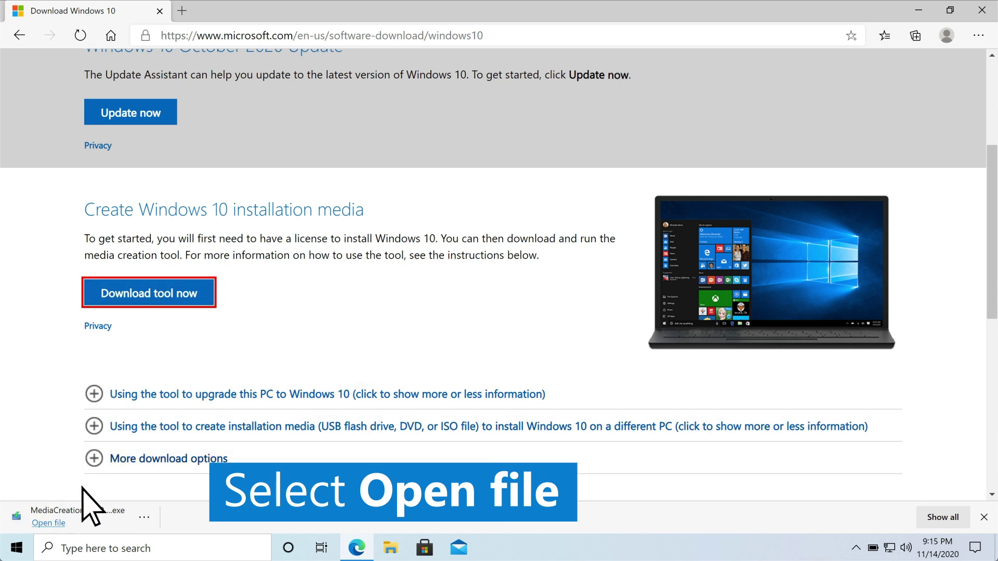
Run the tool with admin approval, accept the license, and pick Create installation media.
{"action": "left_click", "coordinate": [49, 523]}
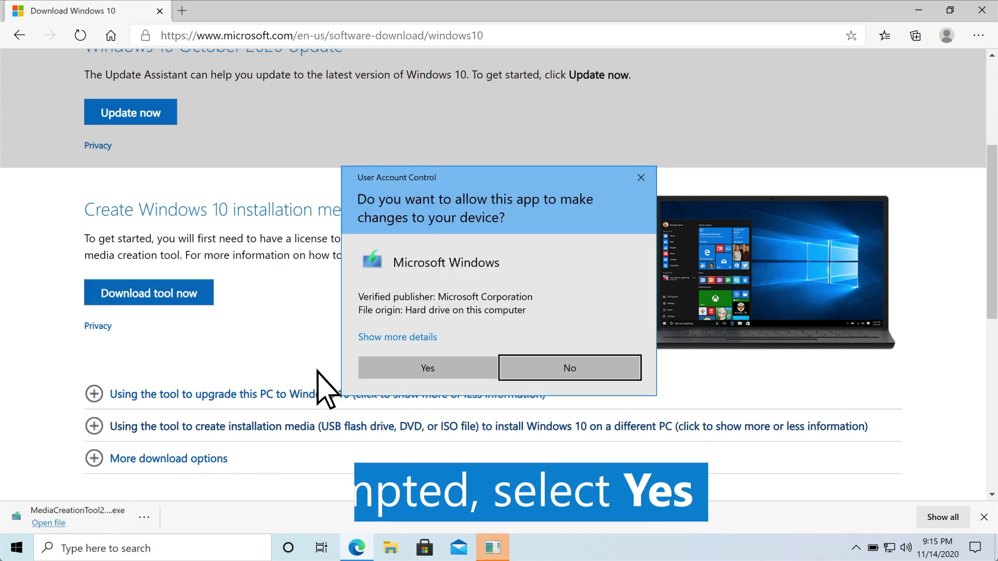
{"action": "left_click", "coordinate": [428, 368]}
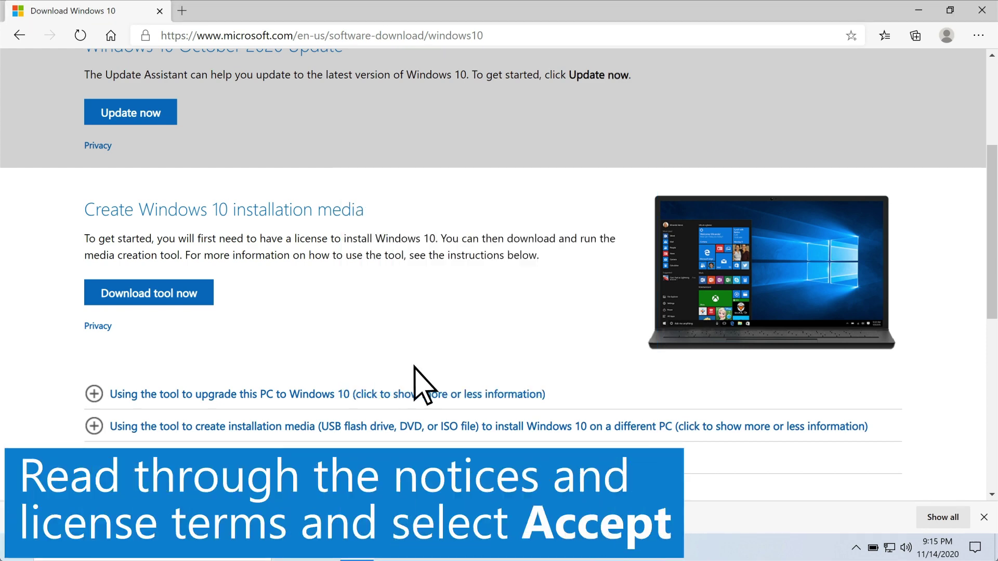
{"action": "scroll", "coordinate": [421, 382], "scroll_direction": "down", "scroll_amount": 5}
{"action": "scroll", "coordinate": [421, 383], "scroll_direction": "down", "scroll_amount": 10}
{"action": "scroll", "coordinate": [421, 382], "scroll_direction": "down", "scroll_amount": 5}
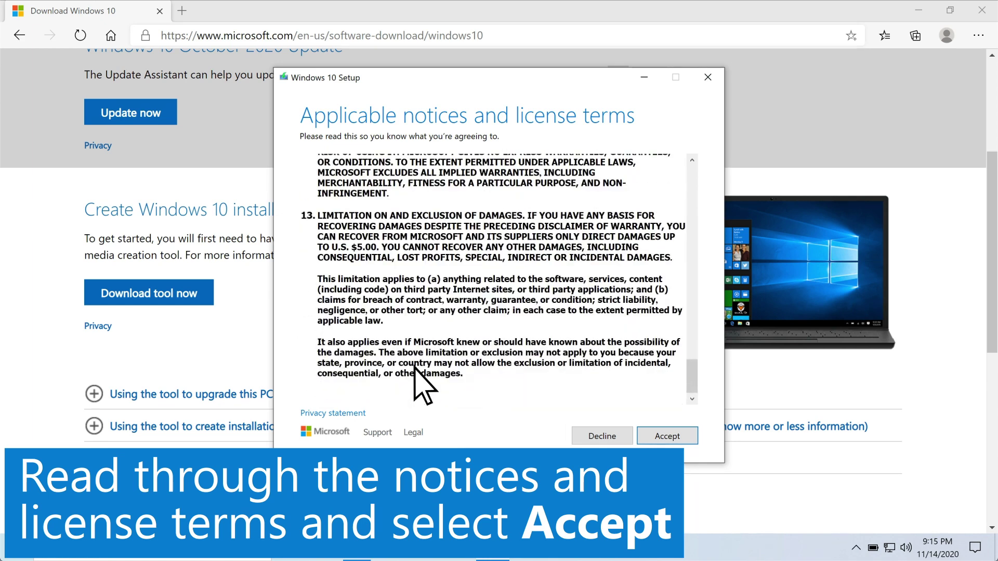
{"action": "left_click", "coordinate": [667, 436]}
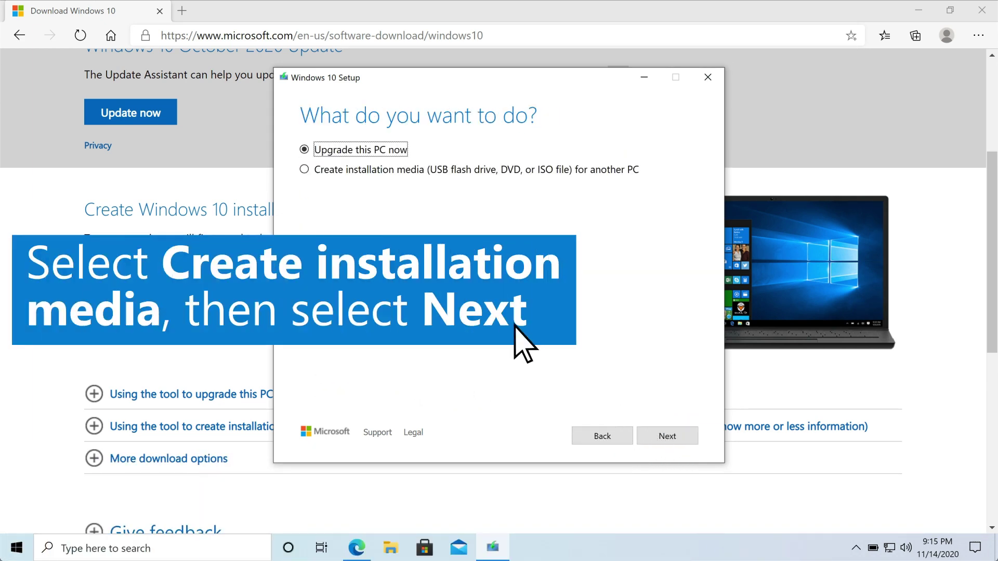
{"action": "left_click", "coordinate": [305, 169]}
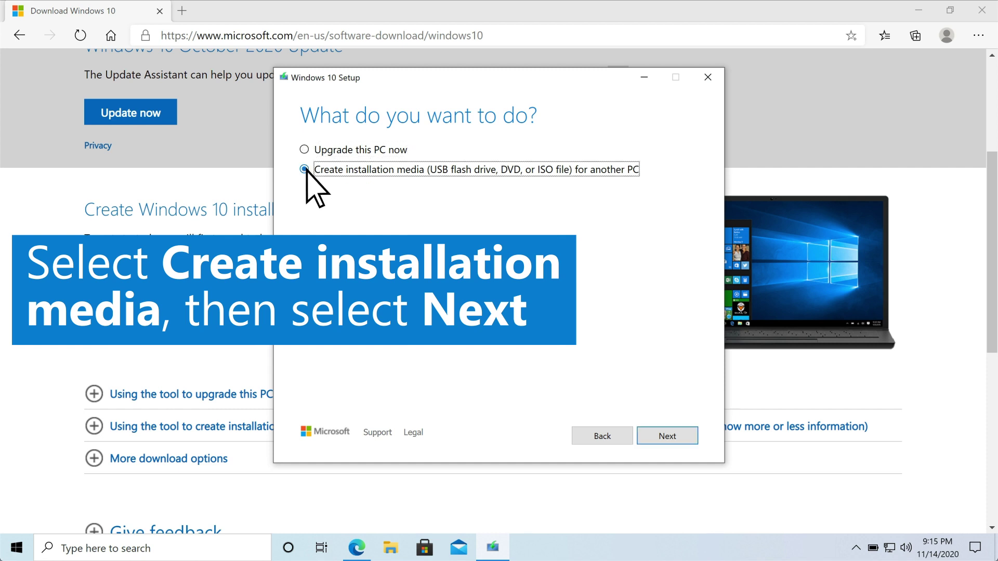
{"action": "left_click", "coordinate": [666, 435]}
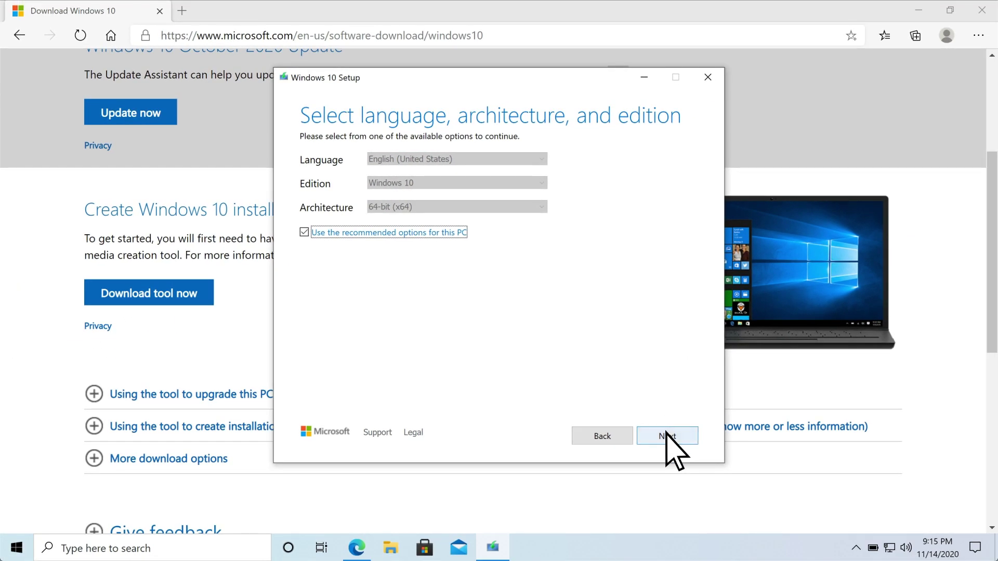
Keep the recommended English 64-bit options and write Windows 10 to USB drive F:.
{"action": "left_click", "coordinate": [800, 494]}
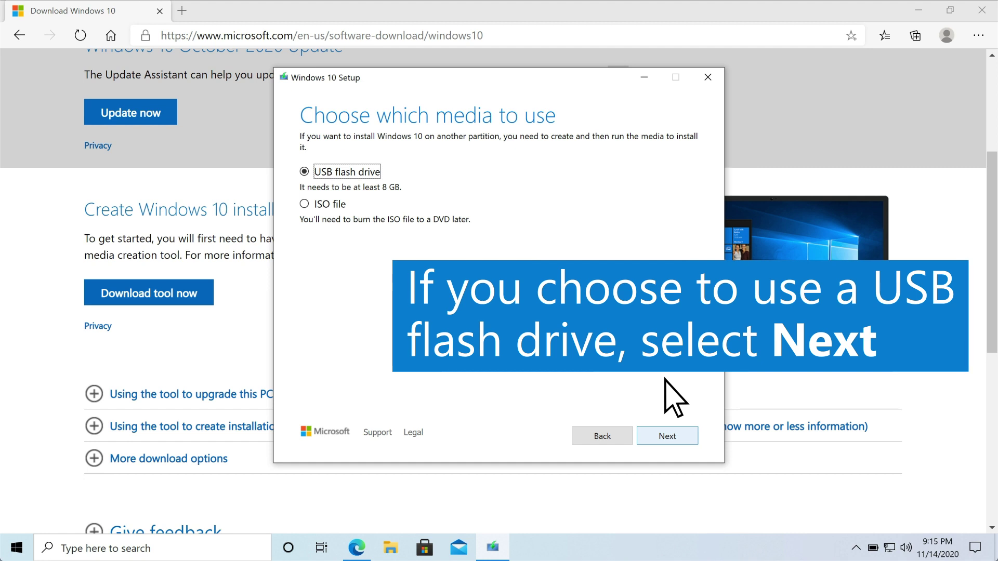
{"action": "left_click", "coordinate": [660, 435]}
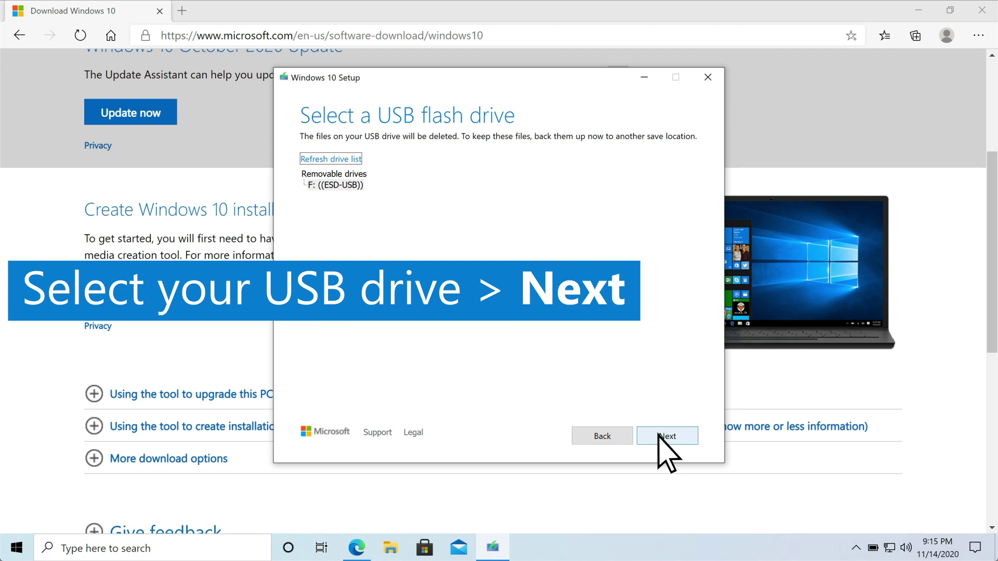
{"action": "left_click", "coordinate": [664, 441]}
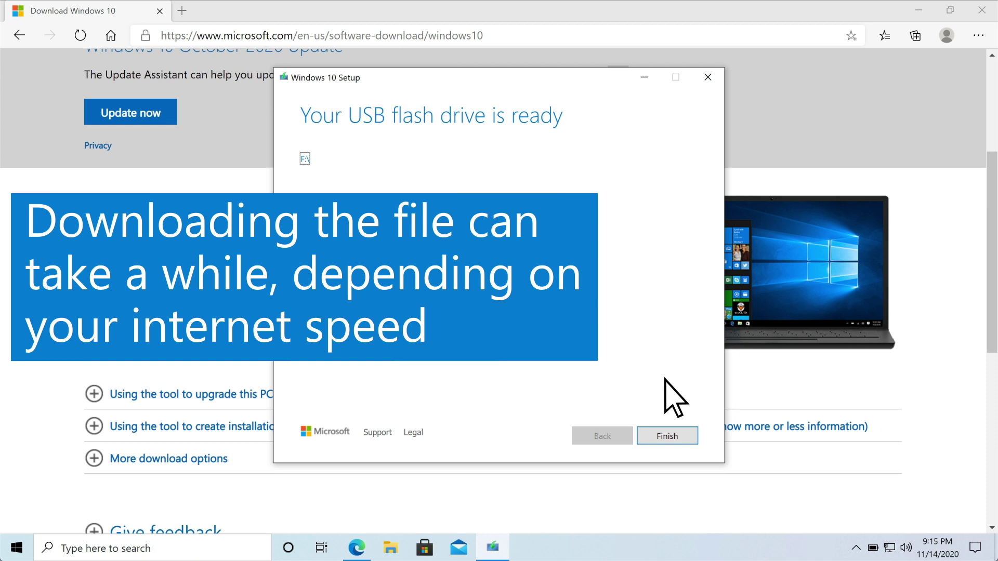
{"action": "left_click", "coordinate": [667, 436]}
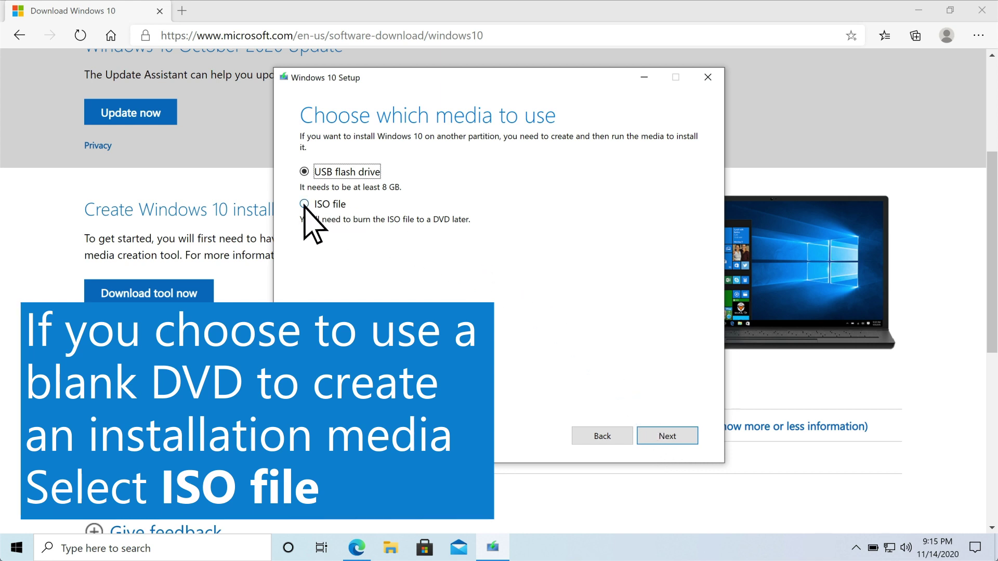
Choose ISO file as the media and save it as Windows.iso in Documents.
{"action": "left_click", "coordinate": [304, 204]}
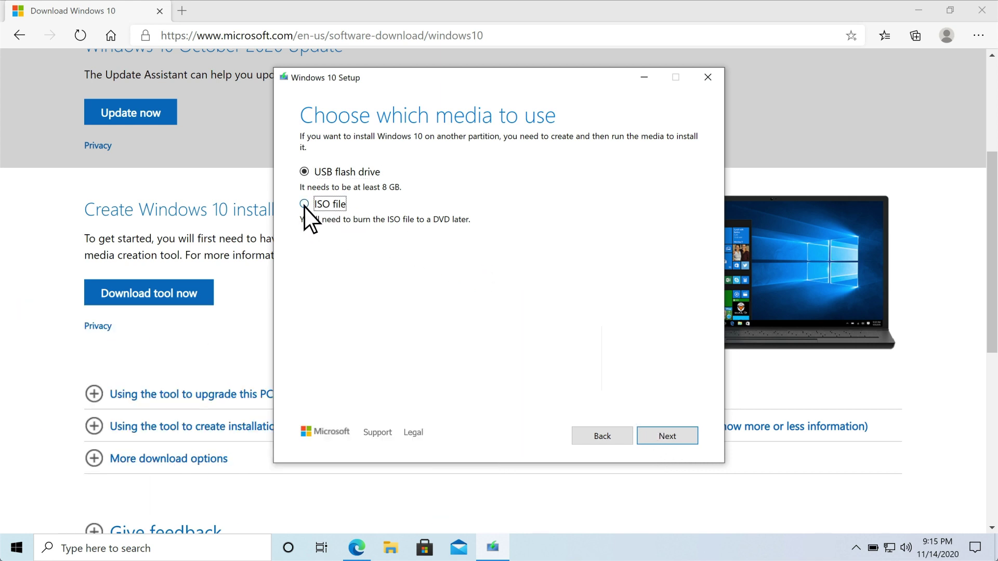
{"action": "left_click", "coordinate": [304, 204]}
{"action": "left_click", "coordinate": [666, 436]}
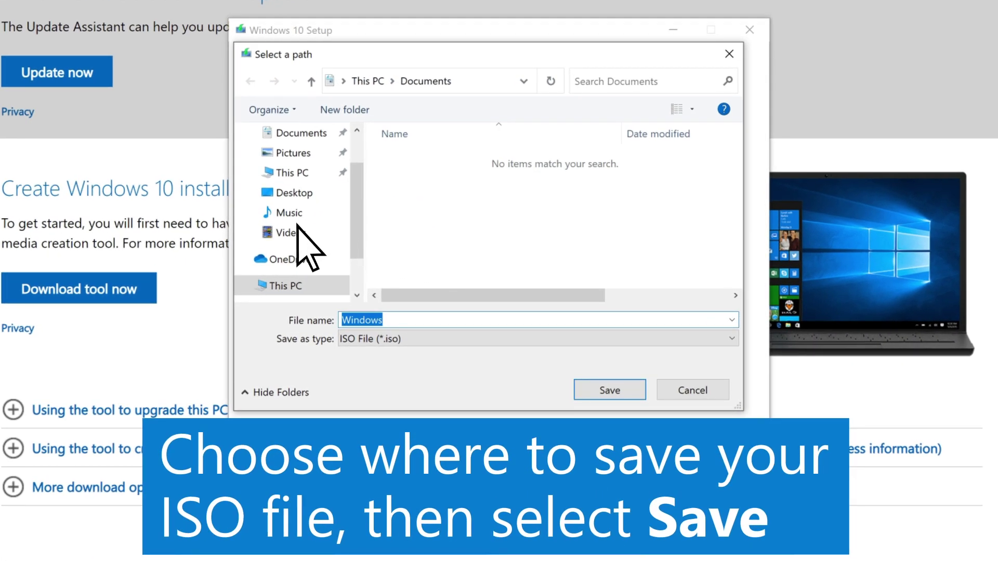
{"action": "left_click", "coordinate": [289, 232]}
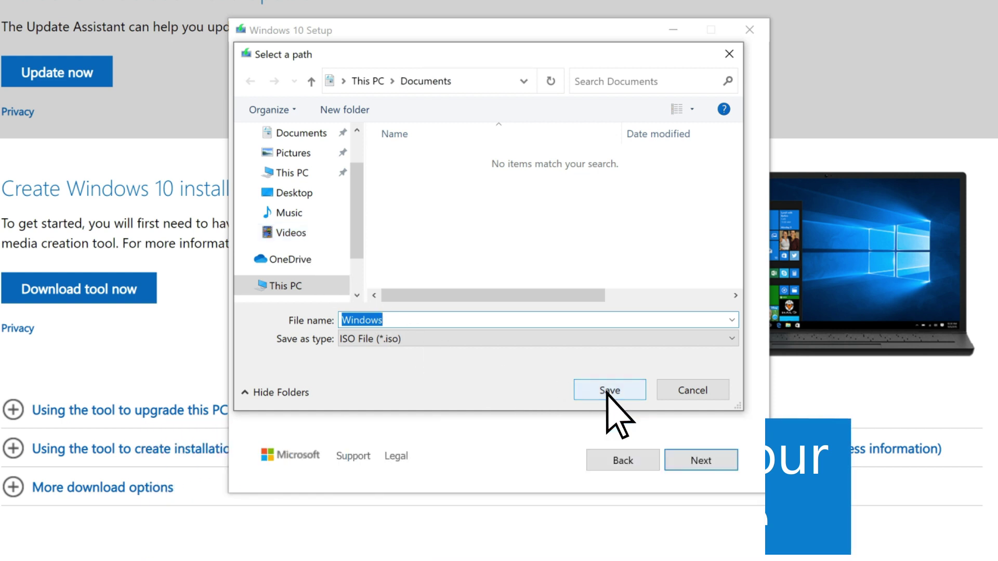
{"action": "left_click", "coordinate": [608, 390]}
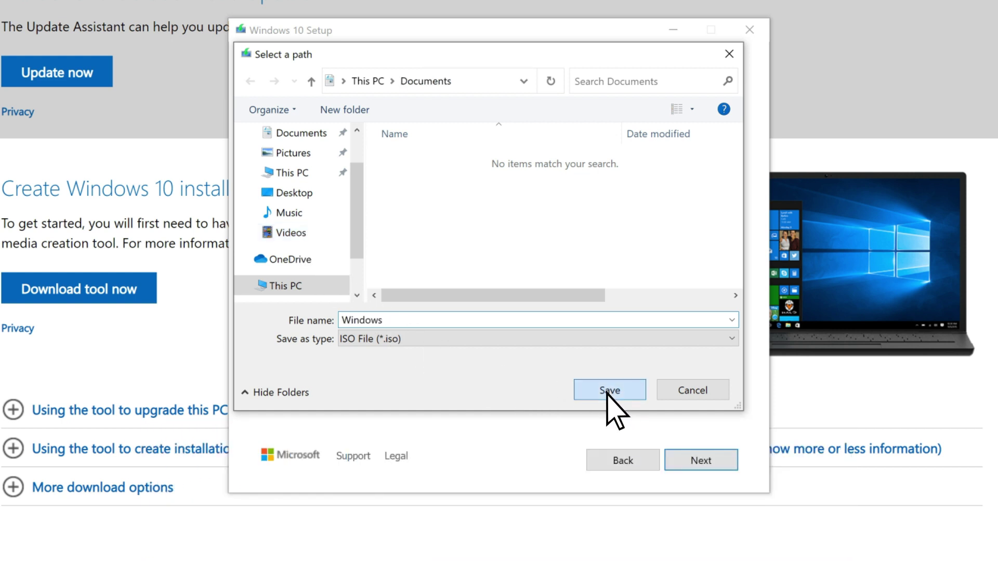